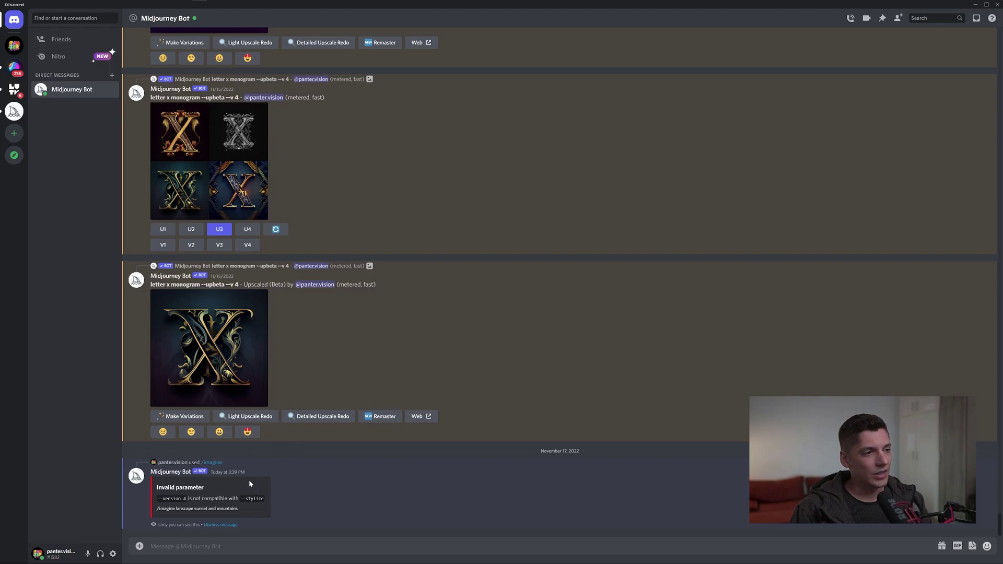
- Check the invalid-parameter error text, then send the /settings command to Midjourney Bot
{"action": "left_click_drag", "start_coordinate": [156, 488], "coordinate": [263, 505]}
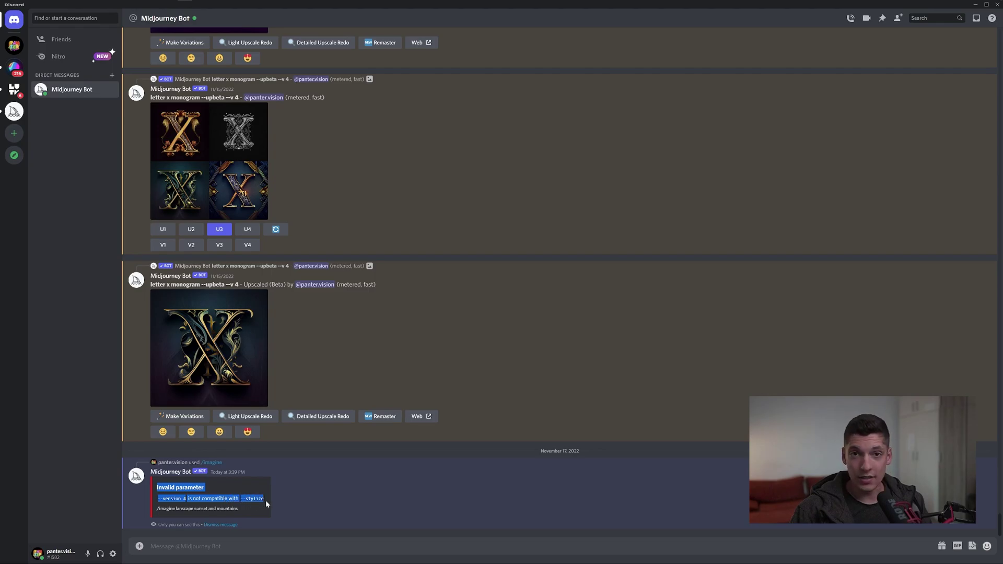
{"action": "left_click", "coordinate": [266, 499]}
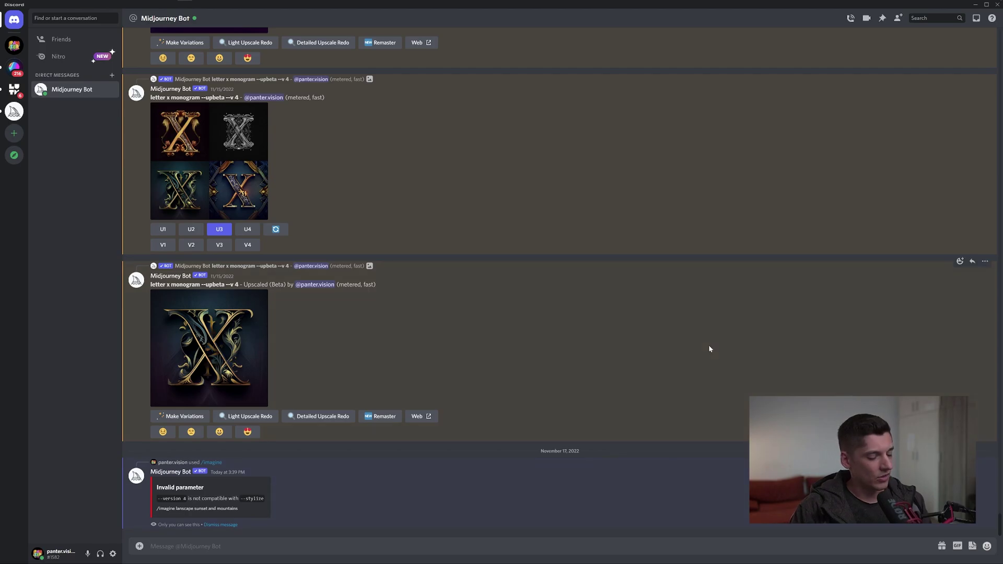
{"action": "type", "text": "/setti"}
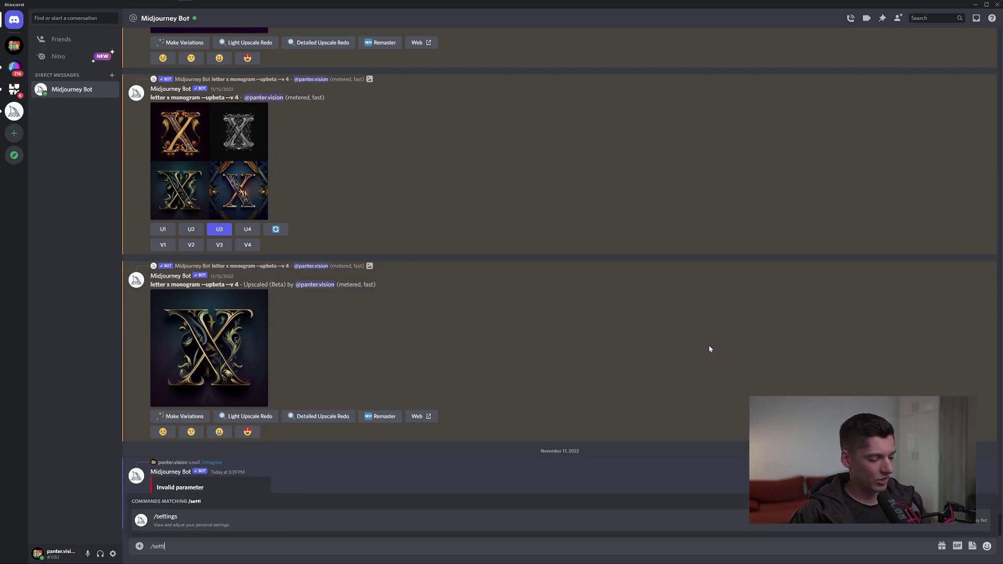
{"action": "key", "text": "Return"}
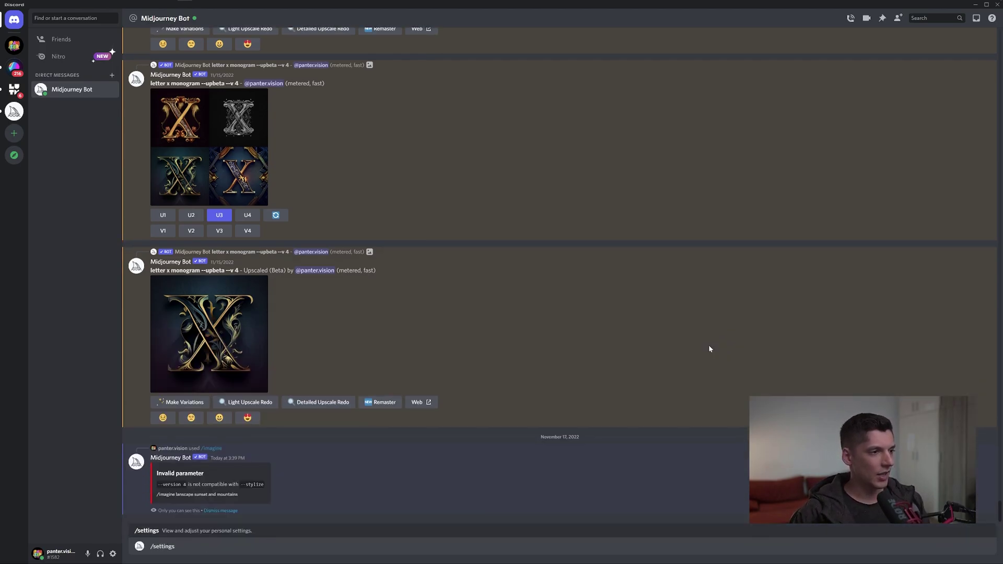
{"action": "key", "text": "Return"}
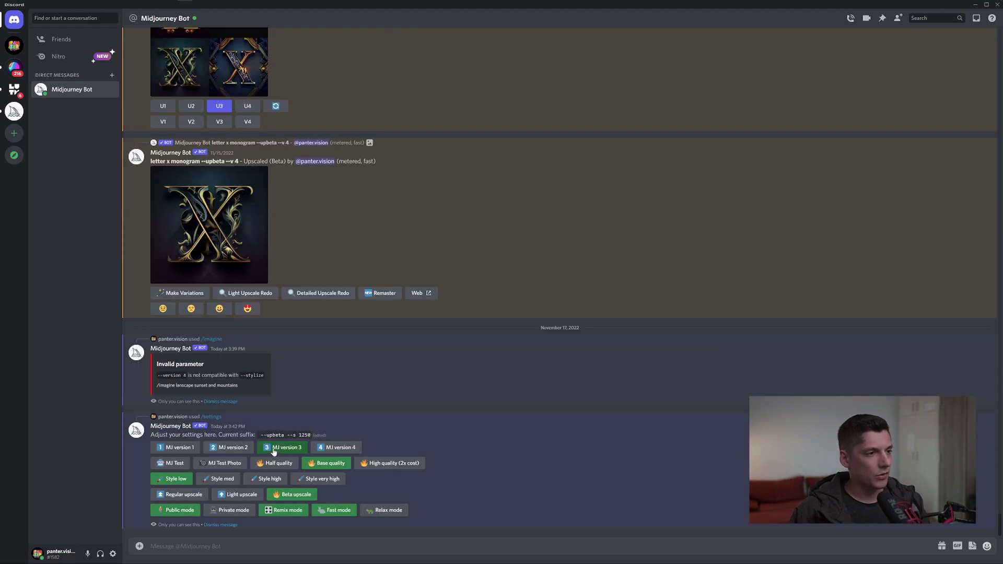
- Enable 'MJ version 4' and 'Style med' in the Midjourney settings reply
{"action": "left_click", "coordinate": [342, 453]}
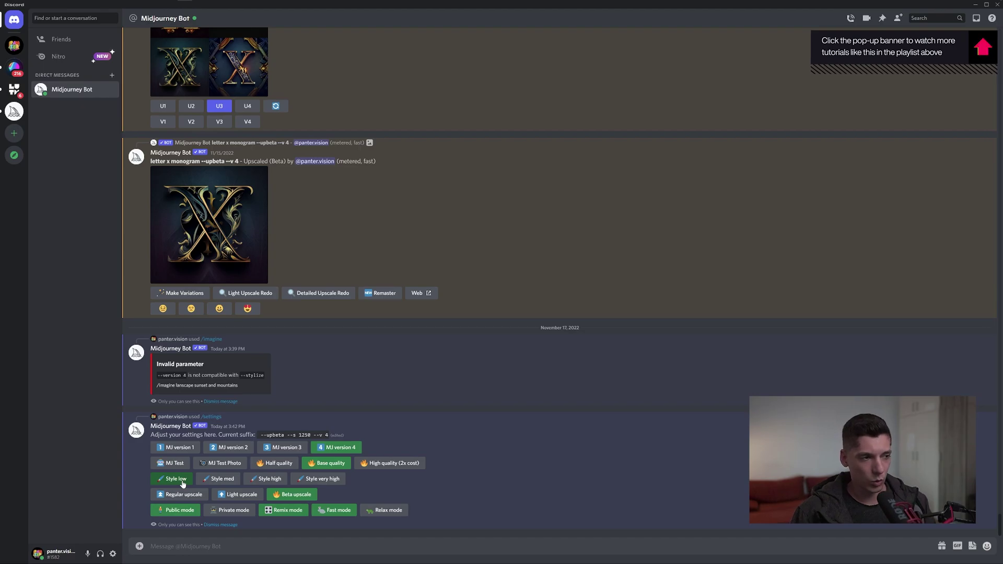
{"action": "left_click", "coordinate": [222, 479]}
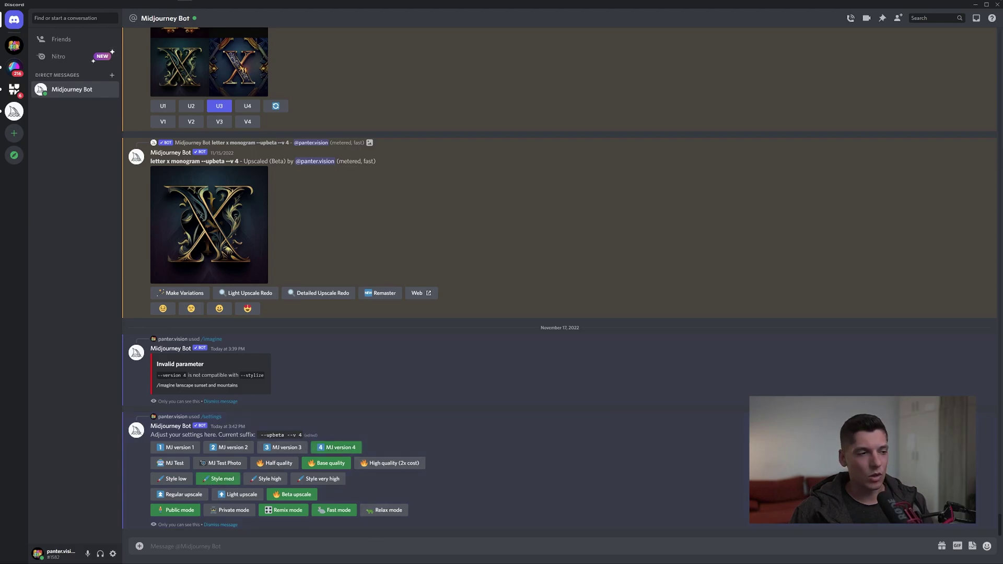
- Copy the earlier sunset-and-mountains prompt and submit it to Midjourney Bot via /imagine
{"action": "left_click_drag", "start_coordinate": [240, 386], "coordinate": [194, 385]}
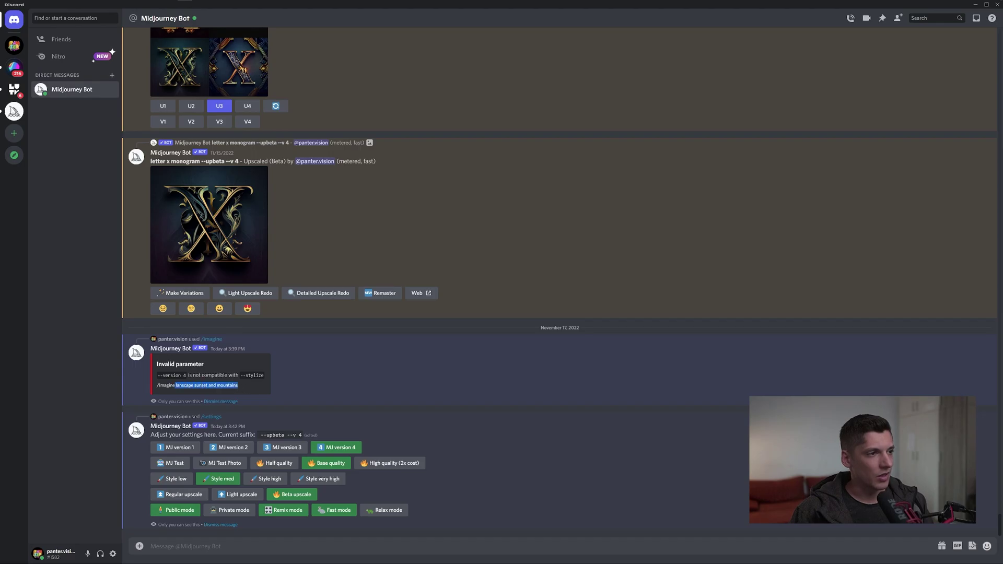
{"action": "type", "text": "/imagi"}
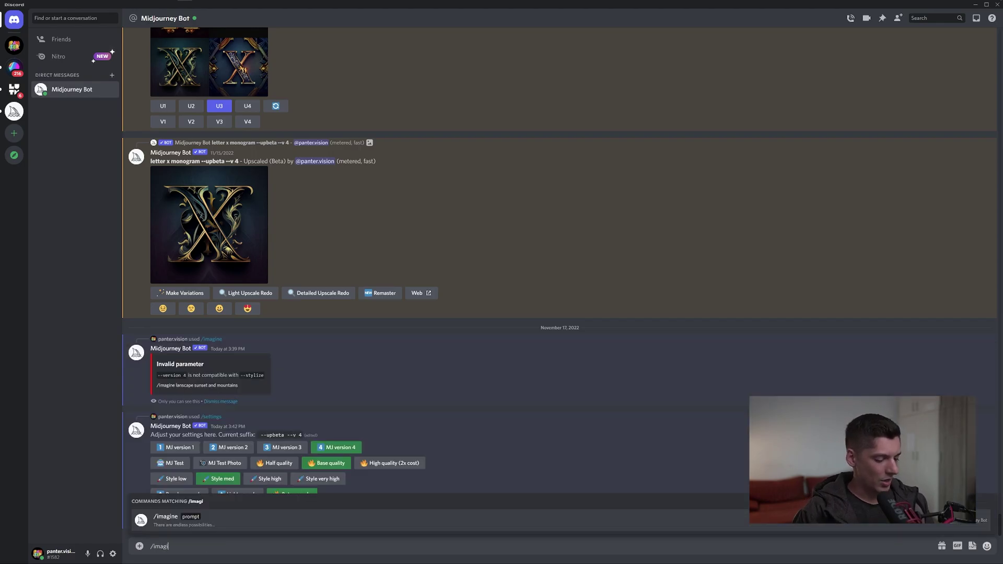
{"action": "key", "text": "Tab"}
{"action": "type", "text": "lanscape sunset and mountains"}
{"action": "key", "text": "Return"}
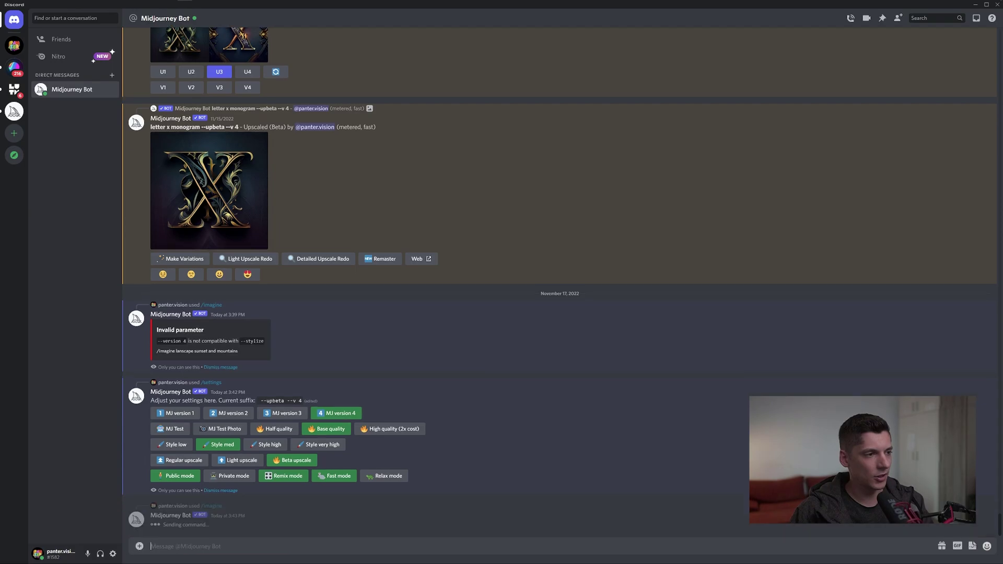